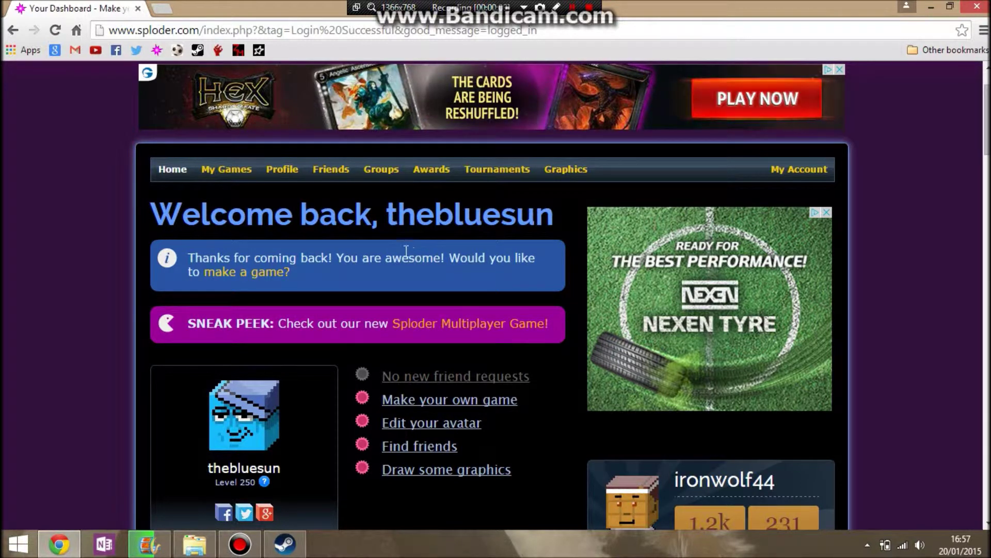
Step: From the dashboard, open your own public member profile via your avatar
scroll(208, 235, down, 1)
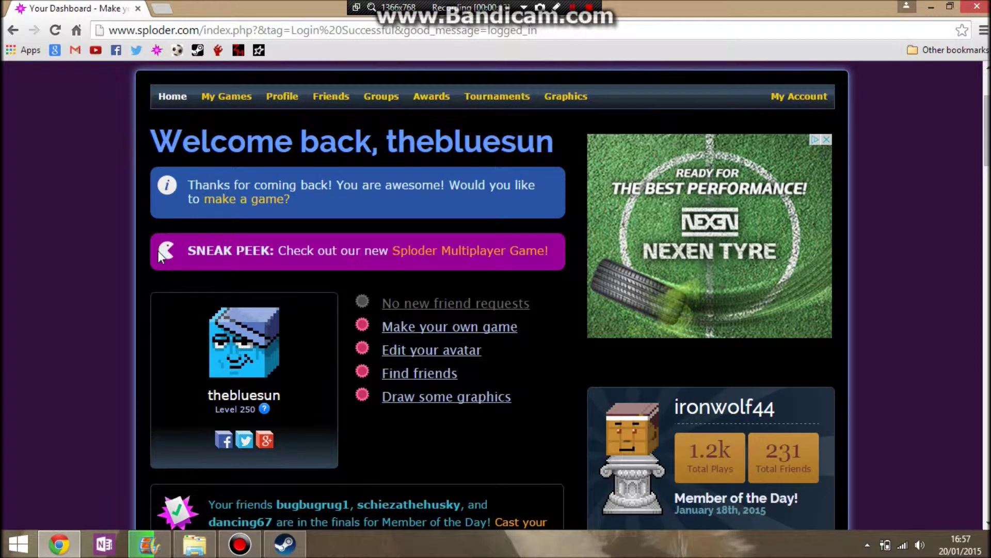
click(262, 395)
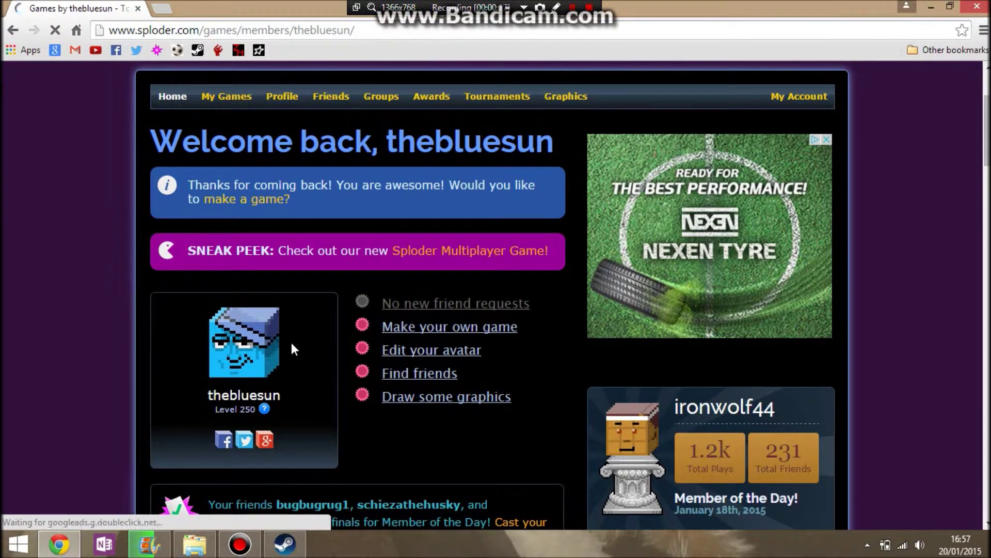
scroll(287, 325, down, 6)
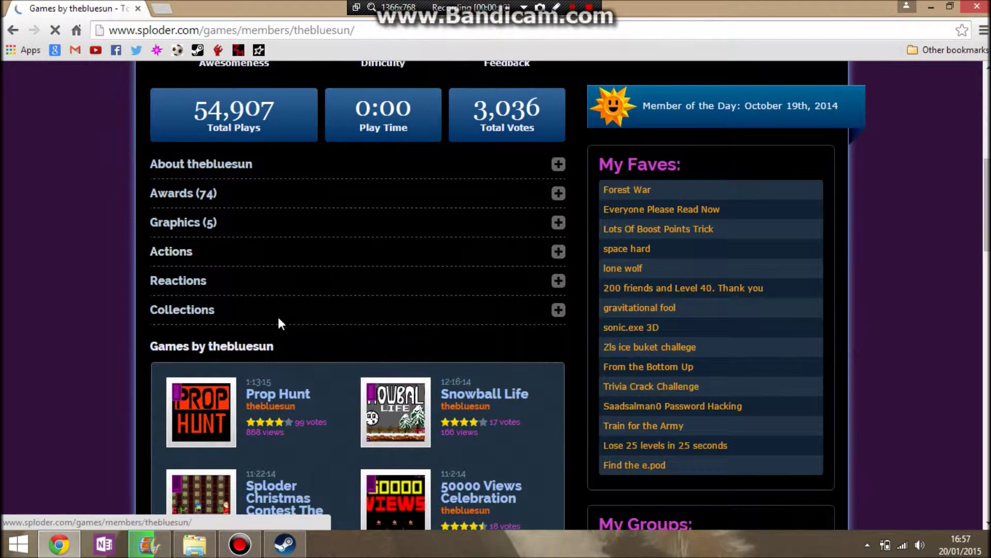
scroll(139, 274, down, 12)
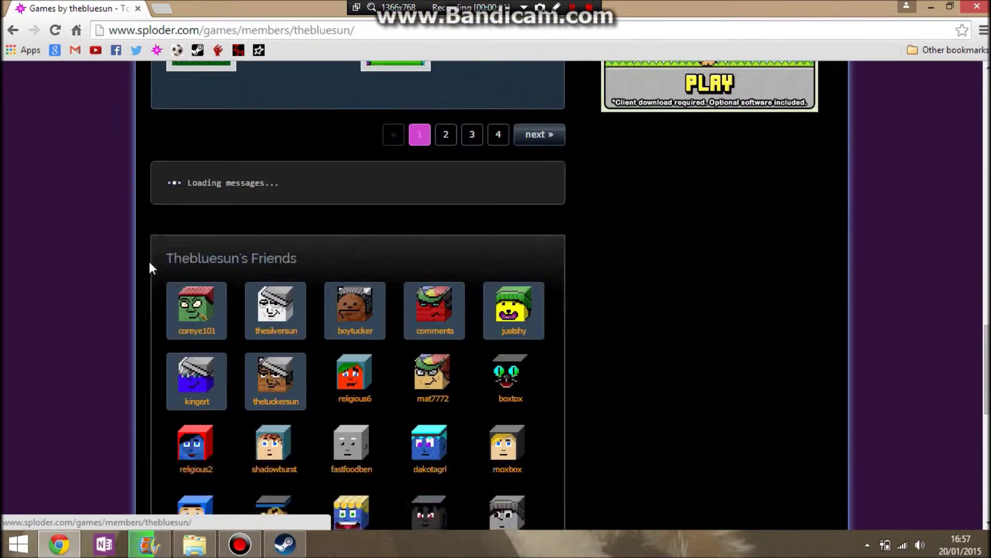
scroll(159, 281, down, 10)
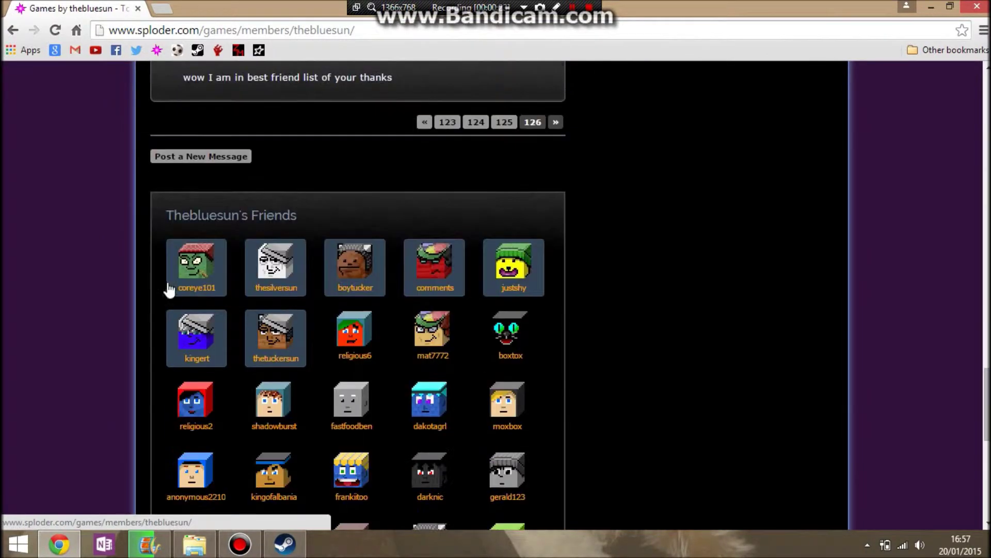
scroll(168, 290, down, 2)
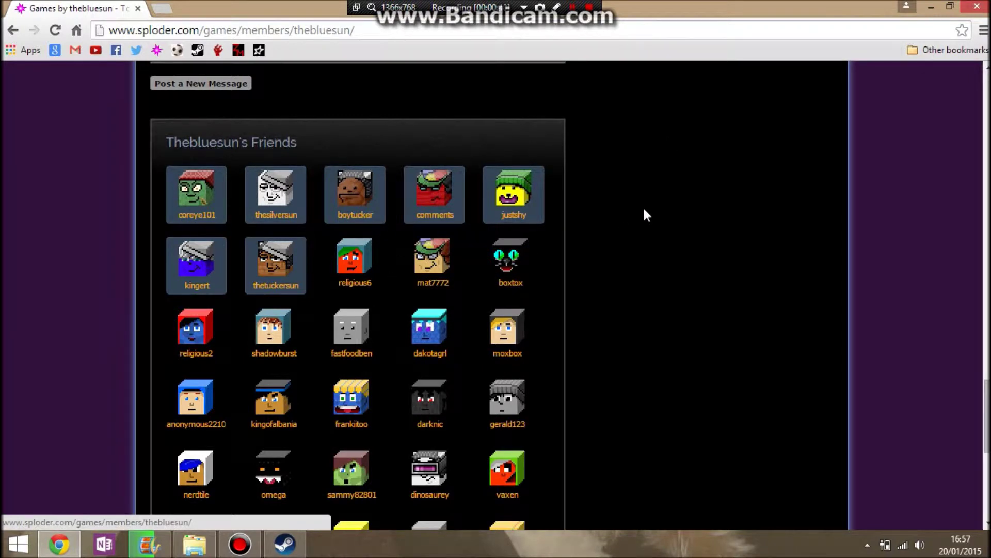
scroll(641, 178, up, 5)
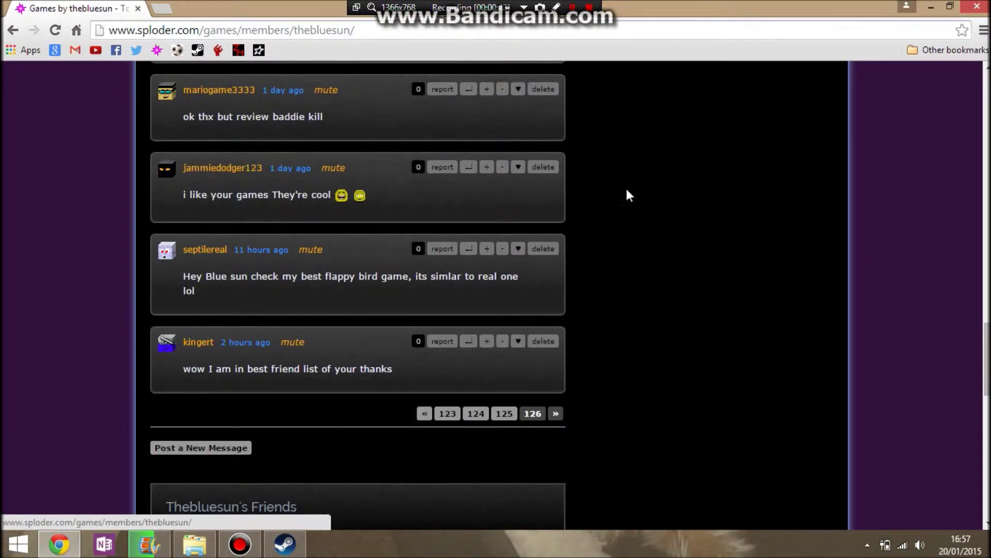
scroll(663, 173, up, 15)
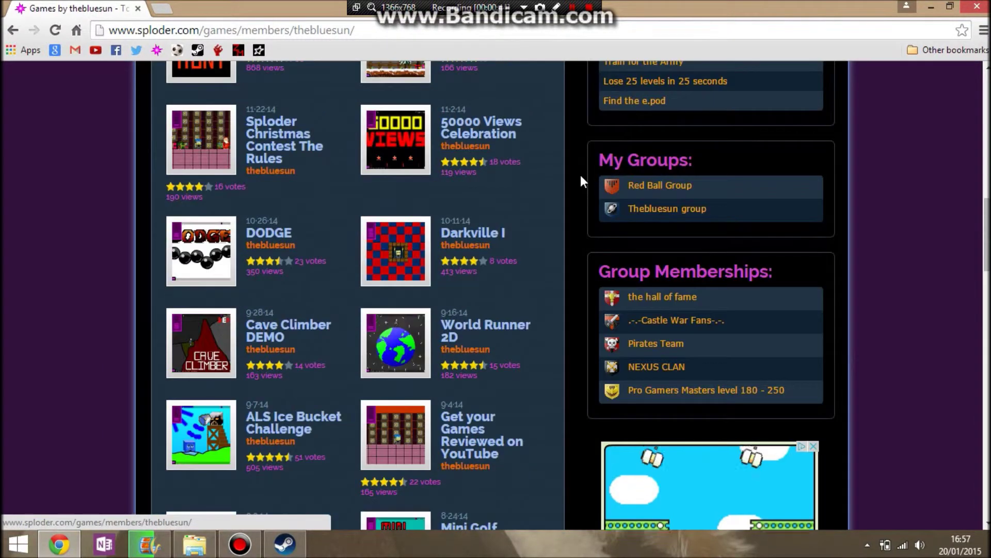
scroll(646, 155, up, 5)
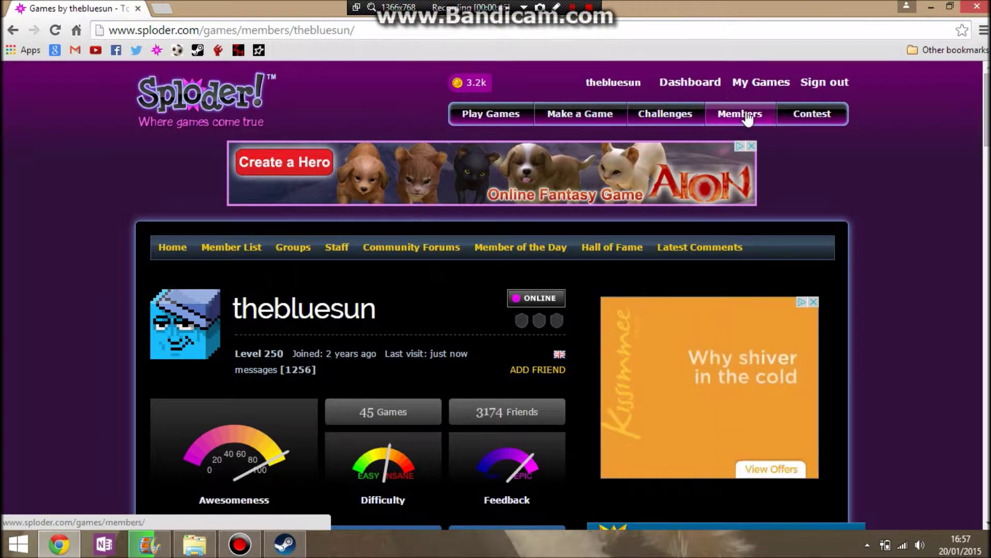
key(F5)
scroll(408, 209, down, 3)
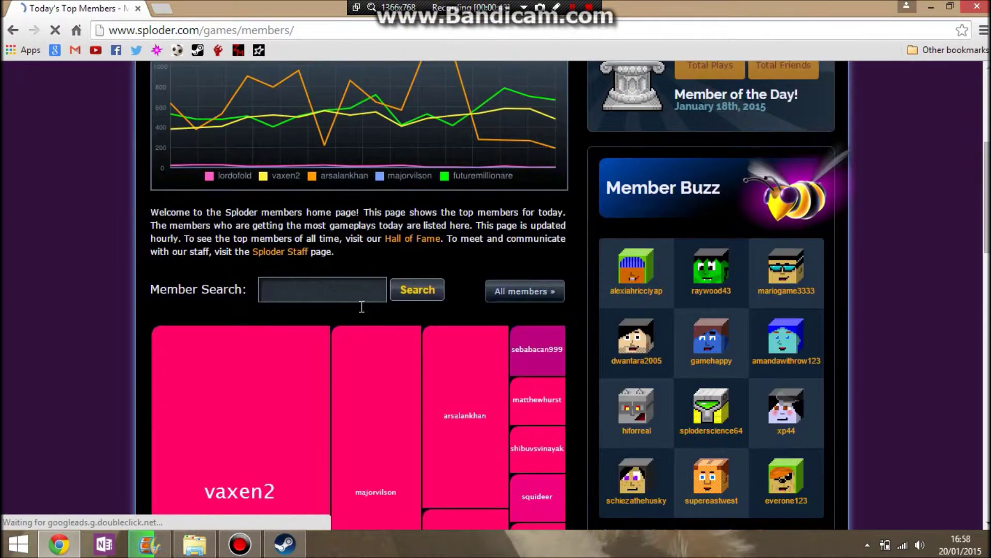
click(360, 293)
text(ga)
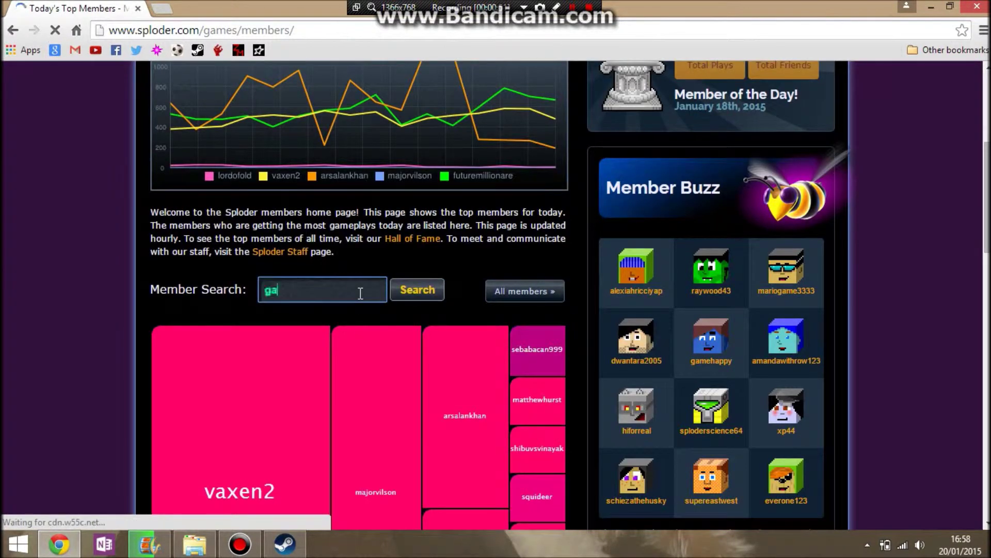
text(meon100)
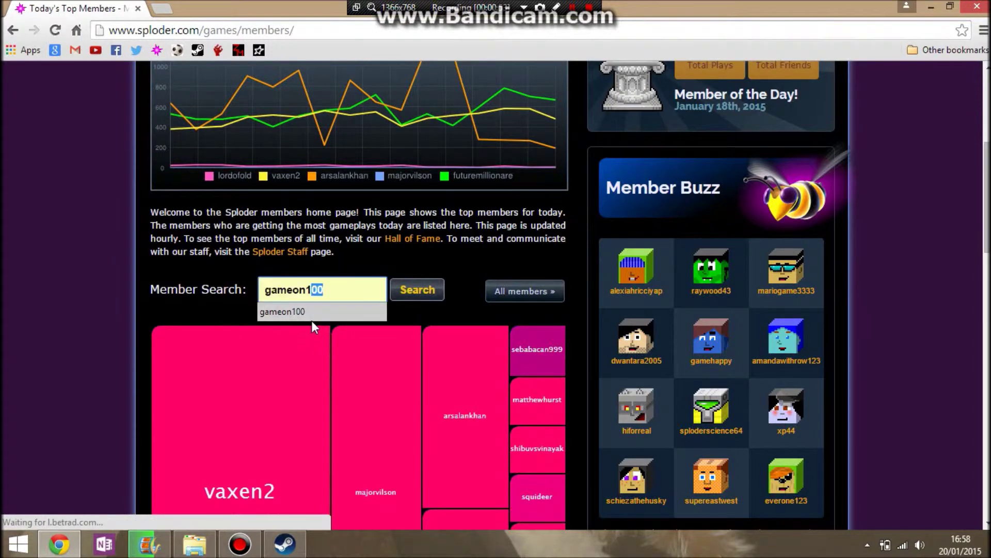
click(311, 318)
click(403, 289)
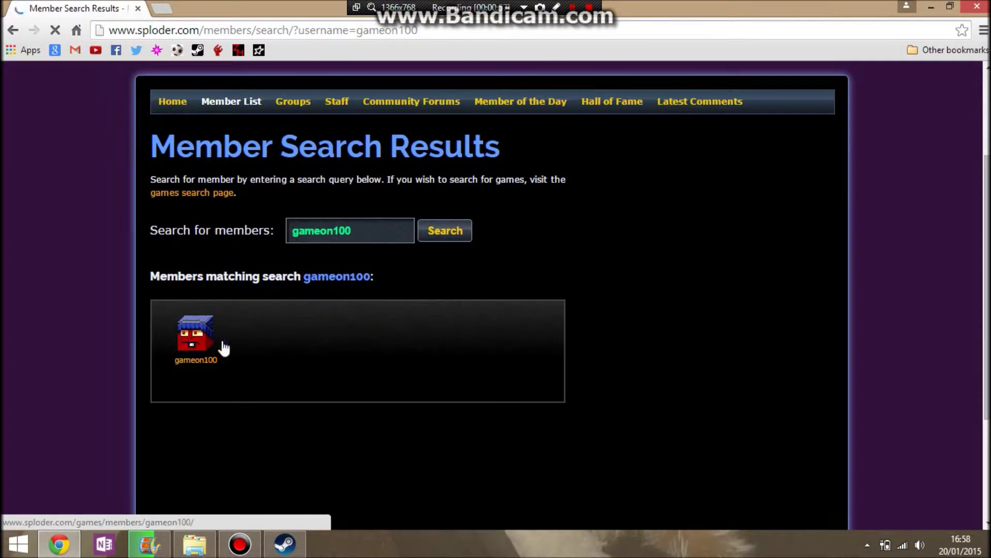
click(224, 349)
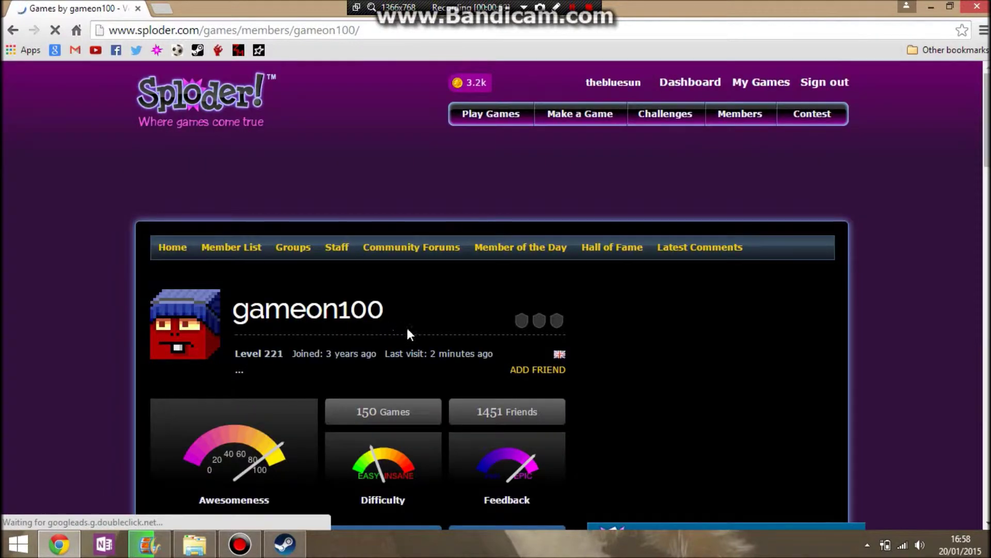
click(547, 370)
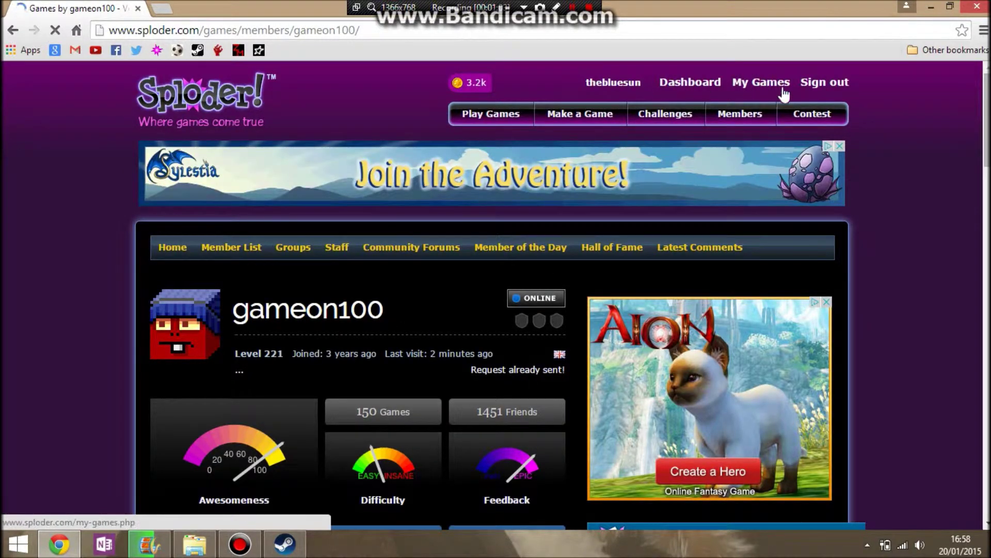
Step: Sign out and log in to the second account with its saved username and password
click(815, 84)
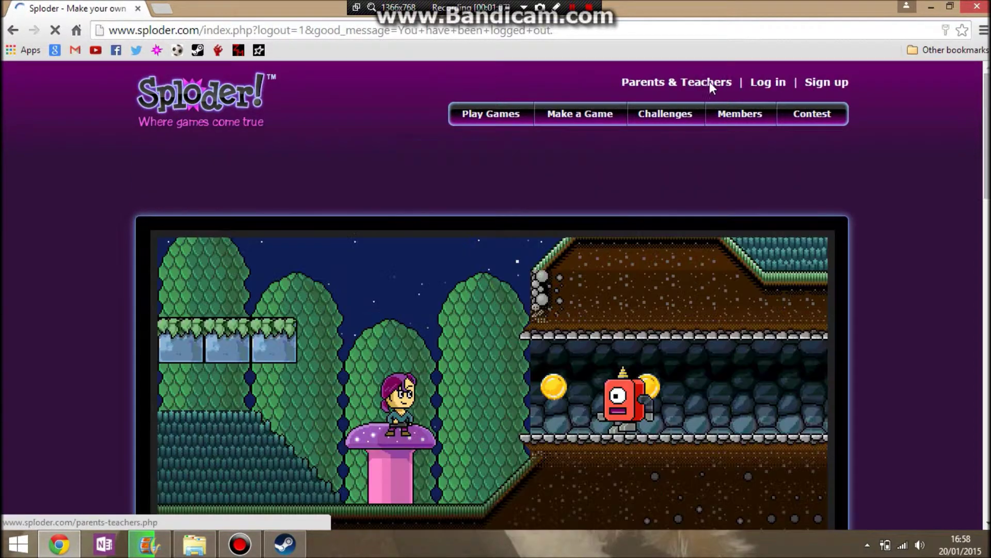
click(764, 83)
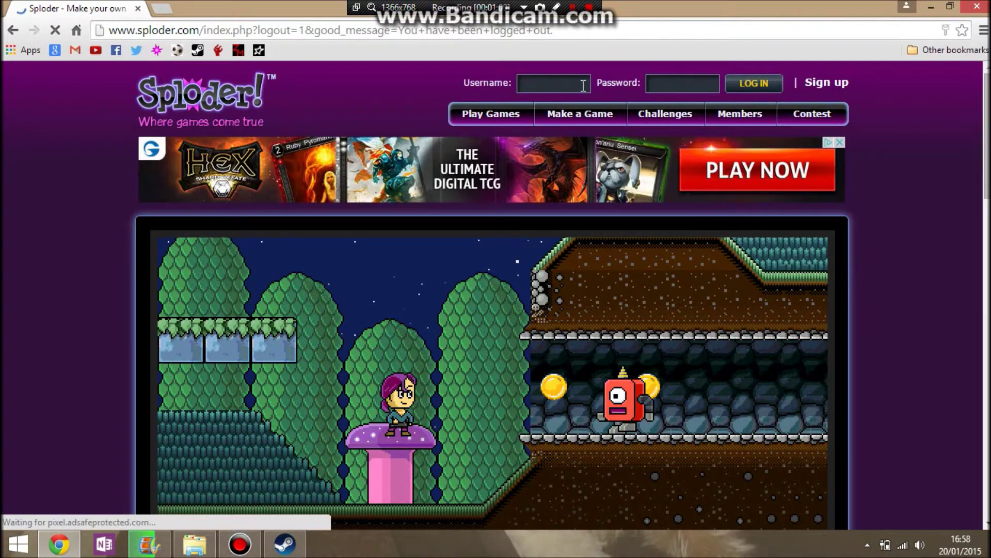
click(584, 85)
click(578, 120)
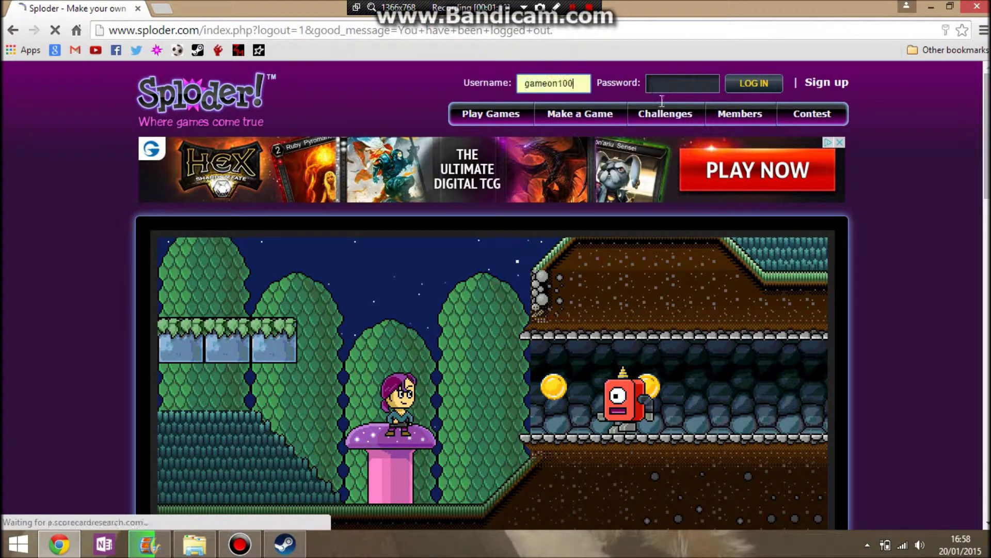
click(662, 92)
text(g)
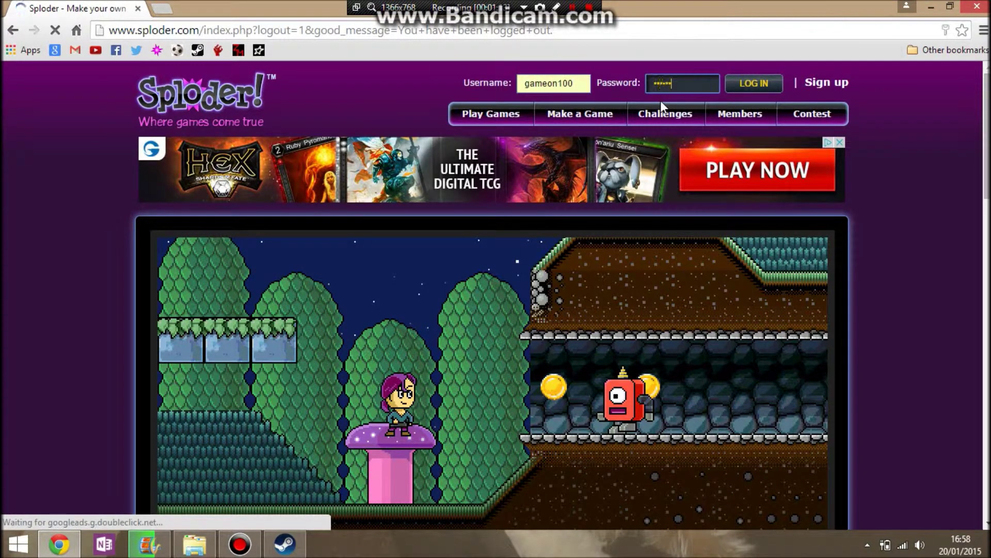
text(100)
click(777, 84)
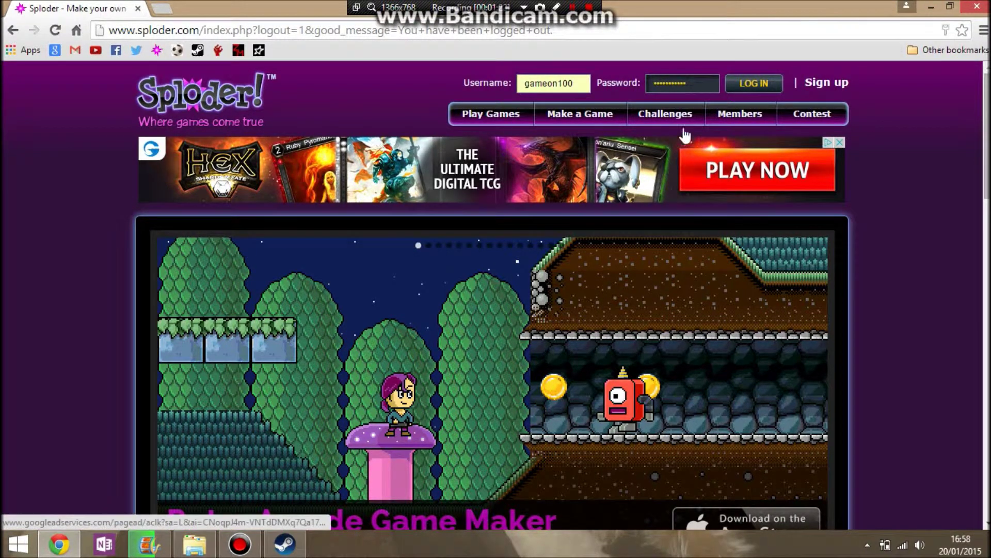
click(734, 83)
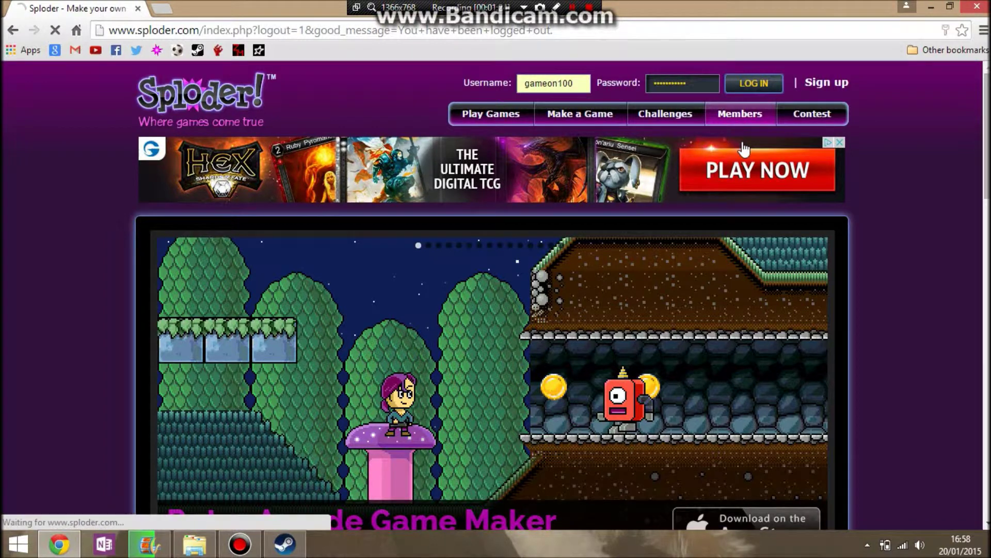
scroll(735, 176, down, 3)
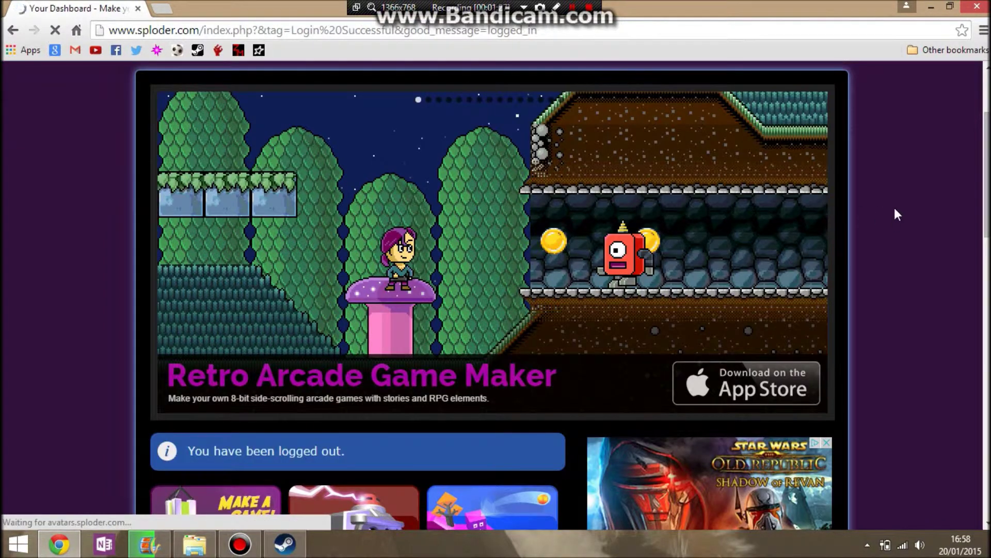
scroll(621, 261, down, 2)
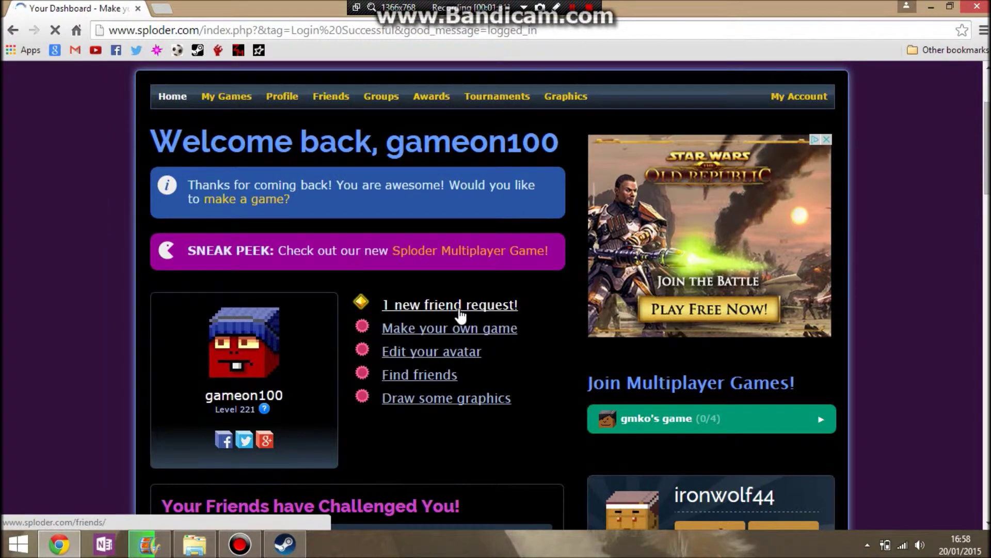
Step: Follow the '1 new friend request!' link to view the pending request in Manage My Friends
click(459, 308)
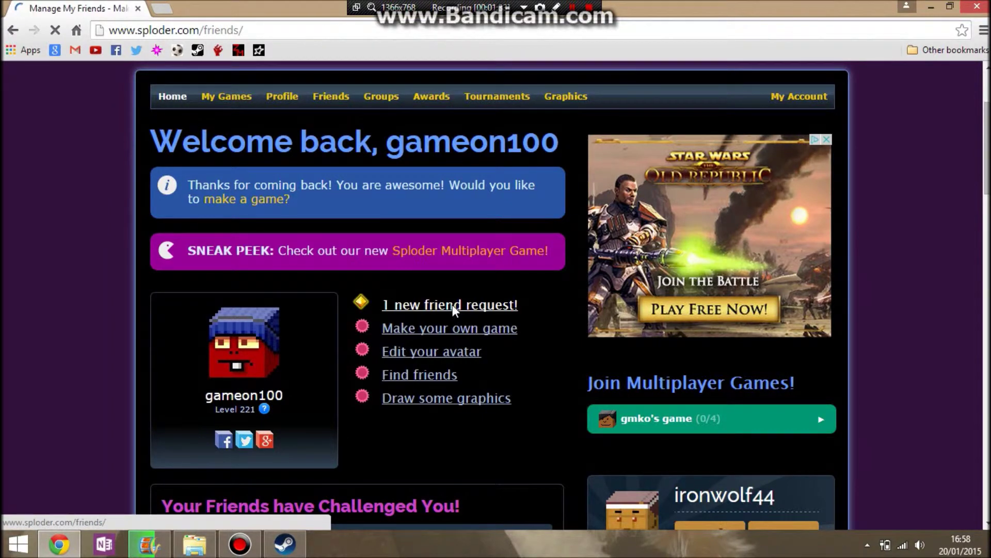
scroll(439, 284, down, 1)
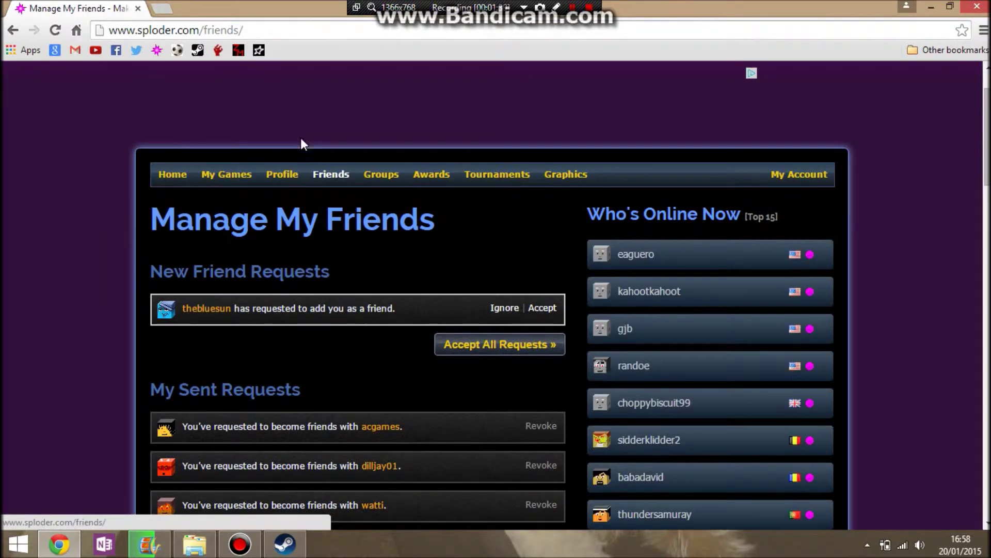
Step: Scroll back up to the top of the Manage My Friends page
scroll(350, 162, up, 1)
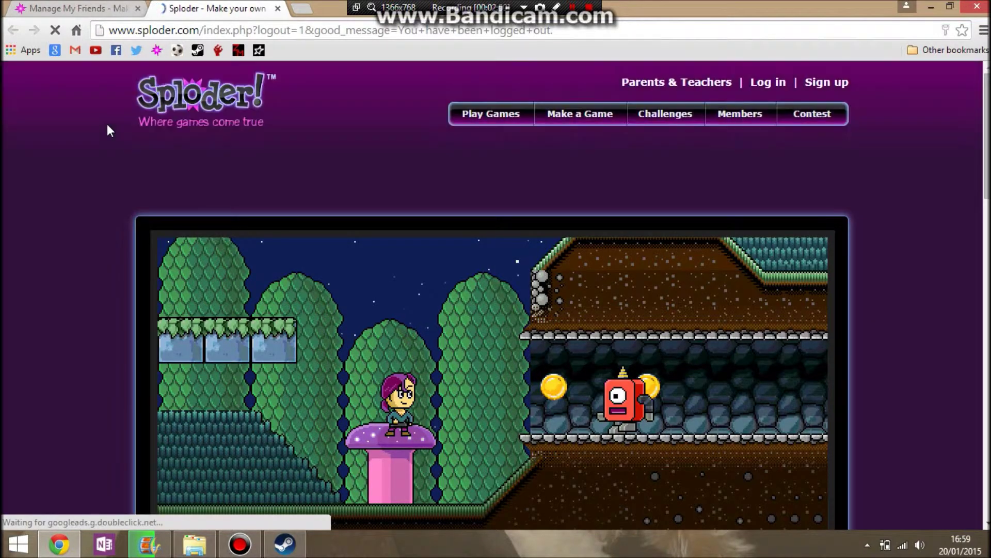
Step: Log in to the original account using its saved username and password
click(756, 83)
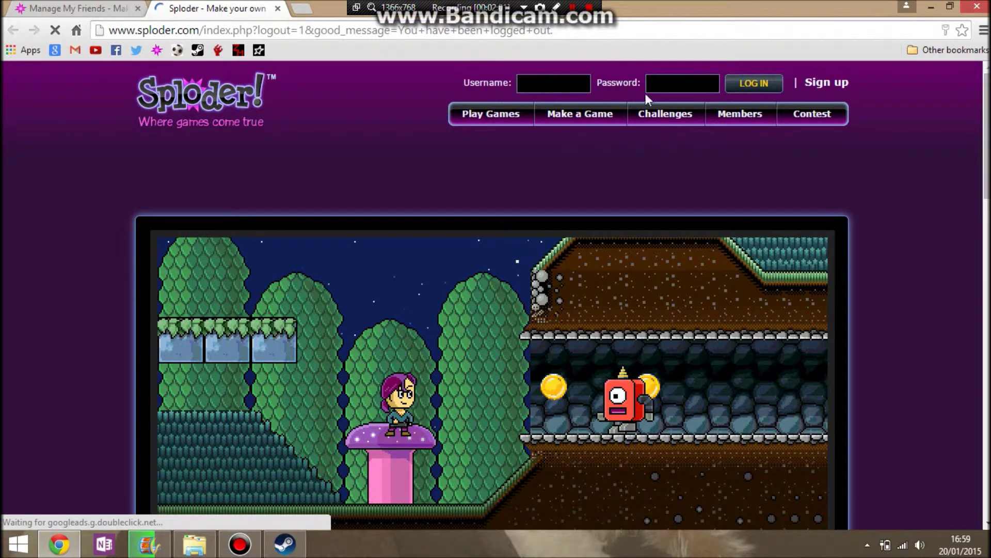
click(576, 91)
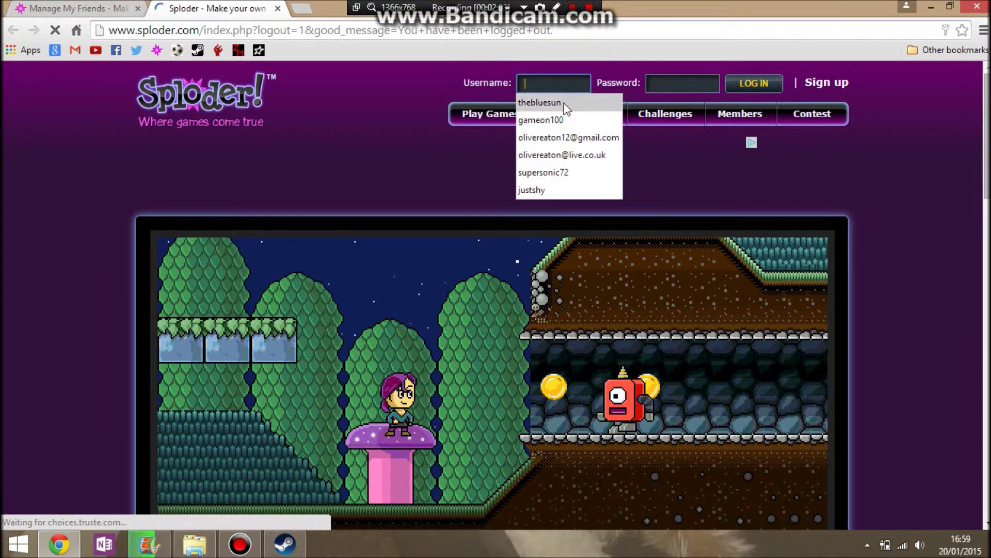
click(566, 102)
click(658, 85)
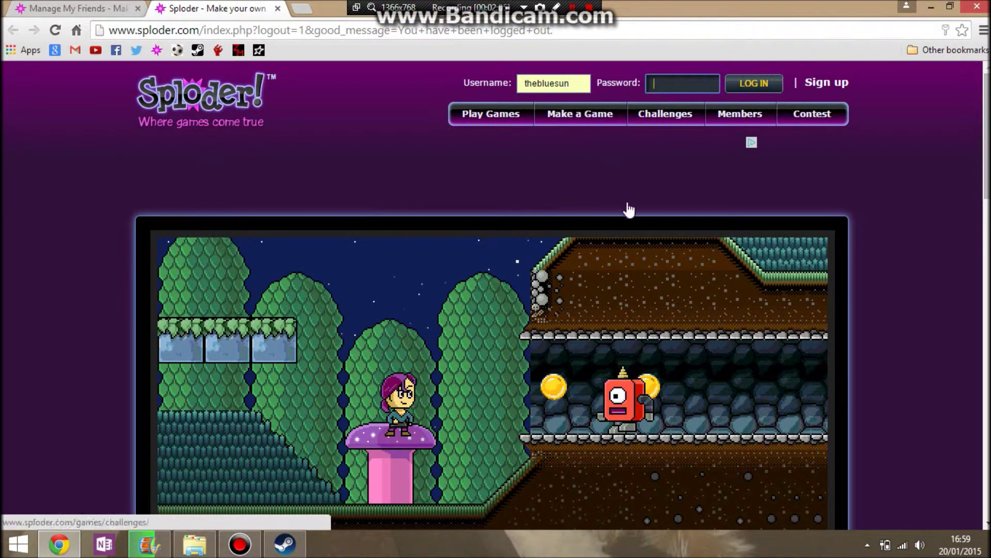
text(••••••••••)
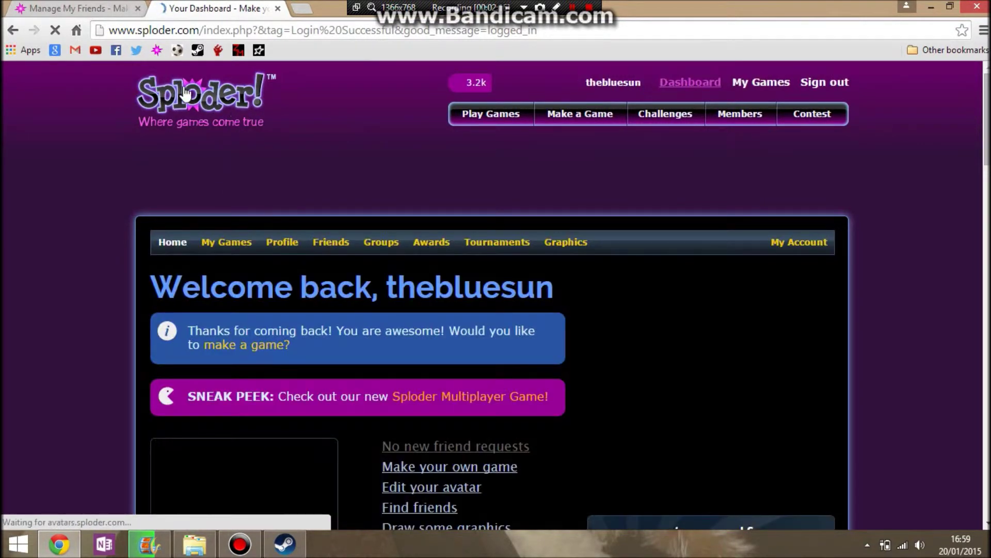
Step: In the Manage My Friends tab, accept the pending request, then go to the dashboard home
scroll(199, 145, down, 1)
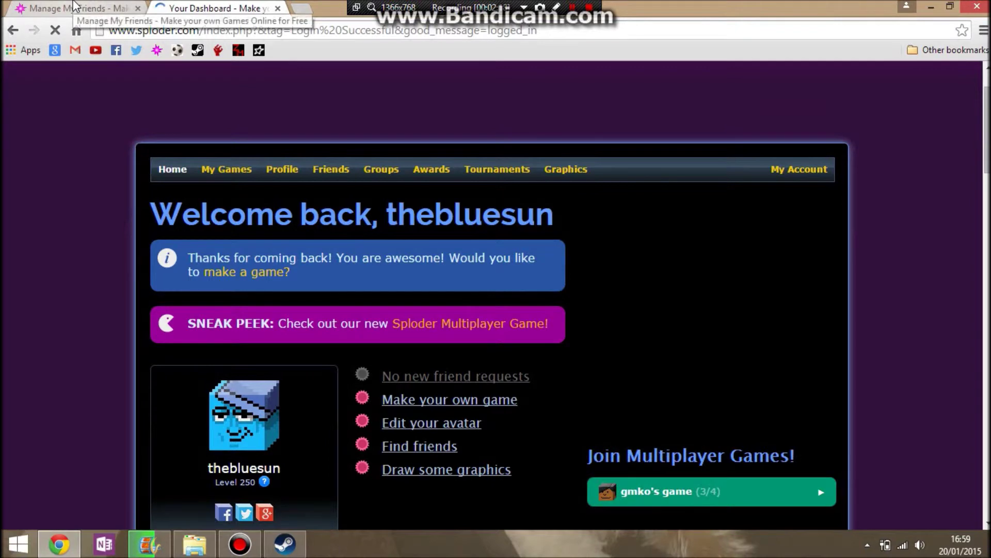
click(75, 7)
click(540, 380)
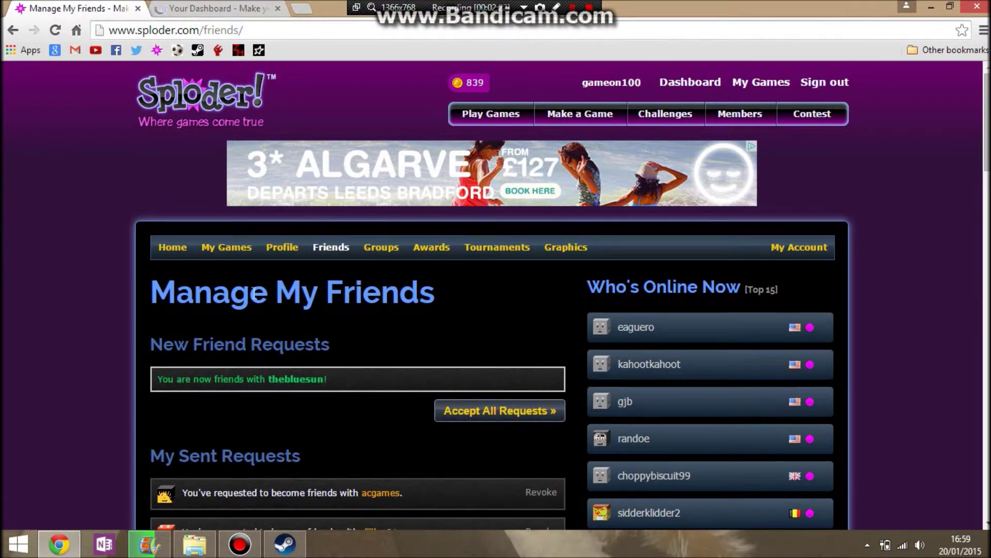
click(175, 247)
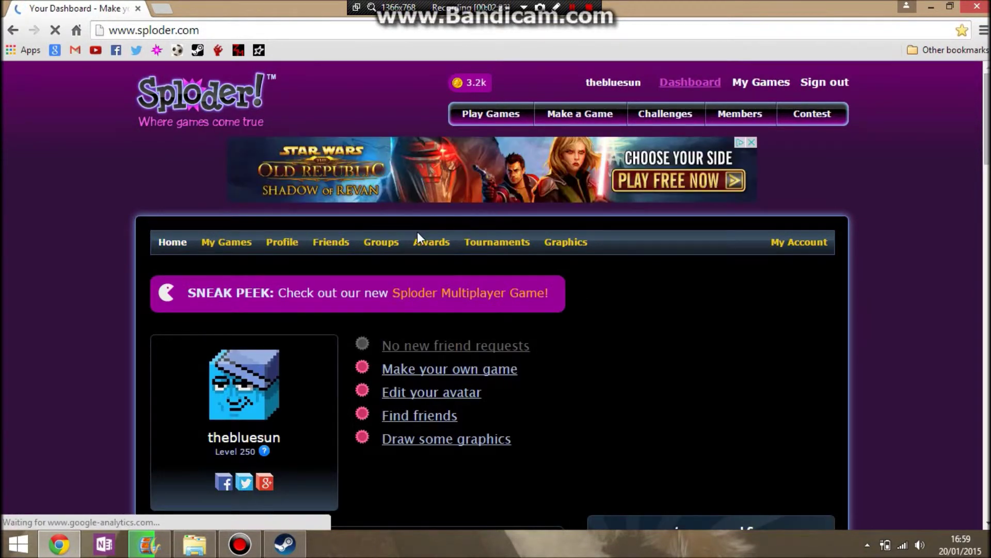
Step: Open friends management and bring up the full All My Friends list of 3176 friends
scroll(410, 237, down, 1)
scroll(411, 241, down, 3)
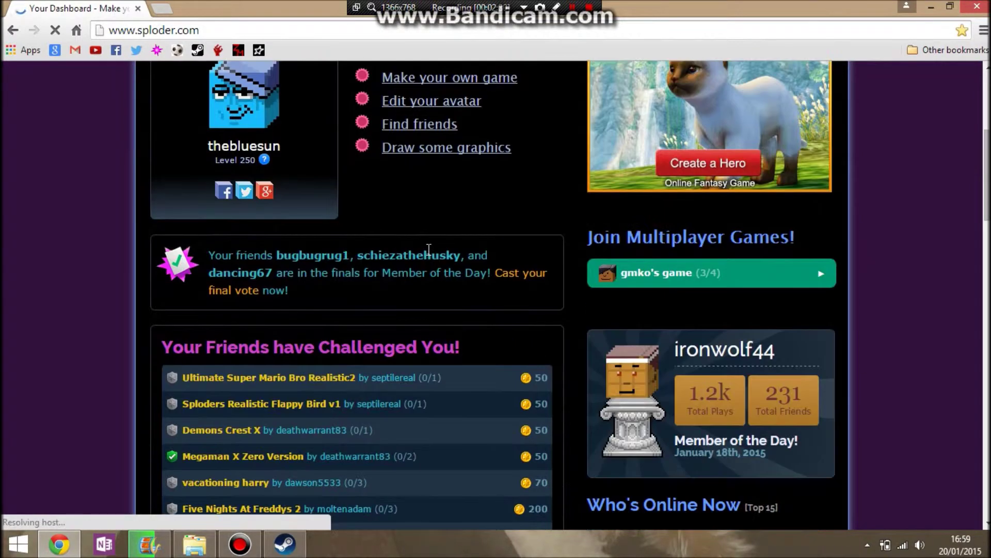
scroll(422, 248, down, 7)
scroll(408, 245, up, 11)
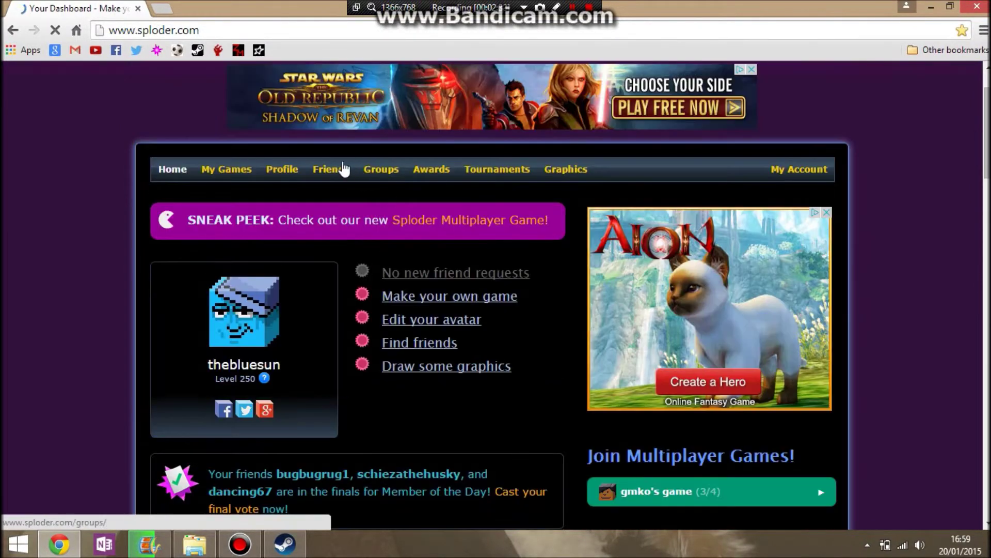
click(329, 244)
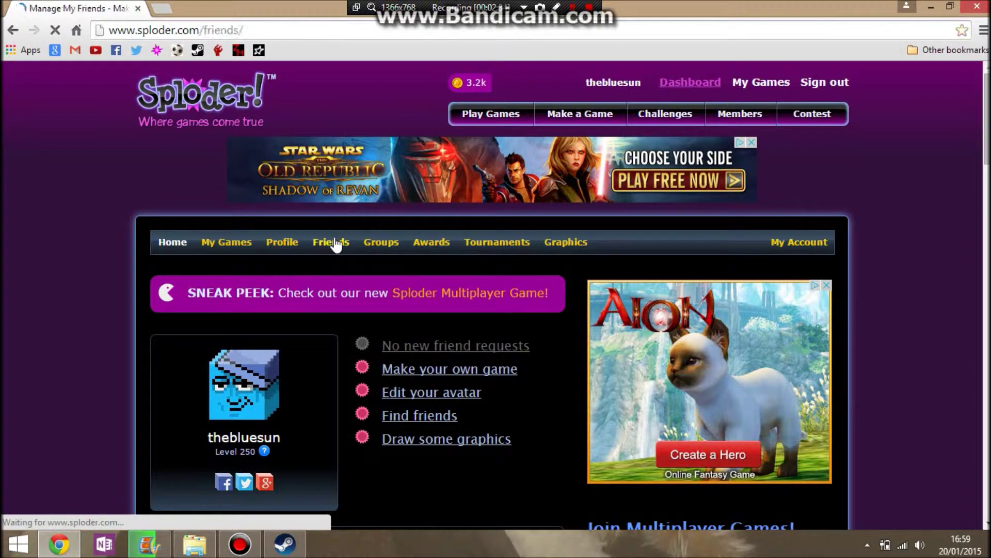
scroll(390, 223, down, 8)
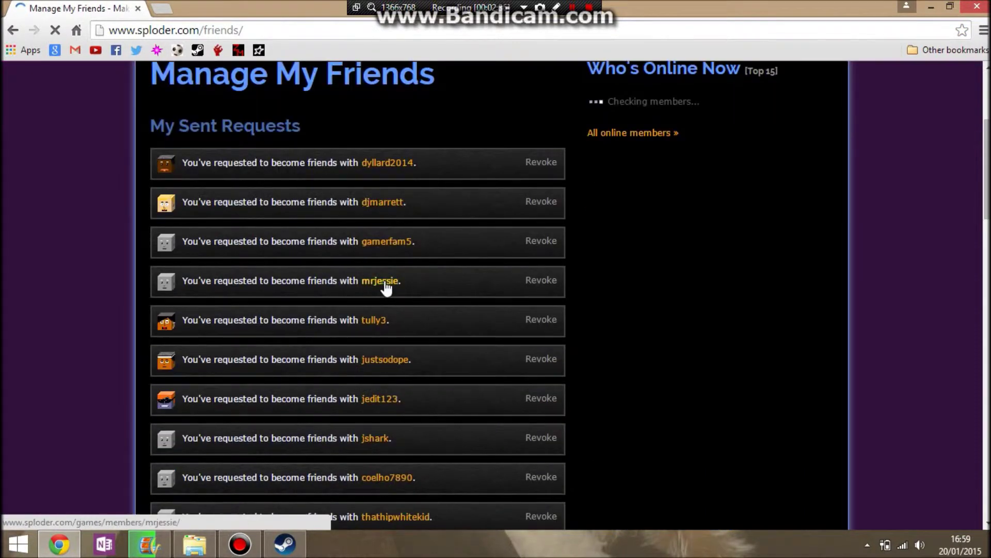
scroll(408, 263, down, 15)
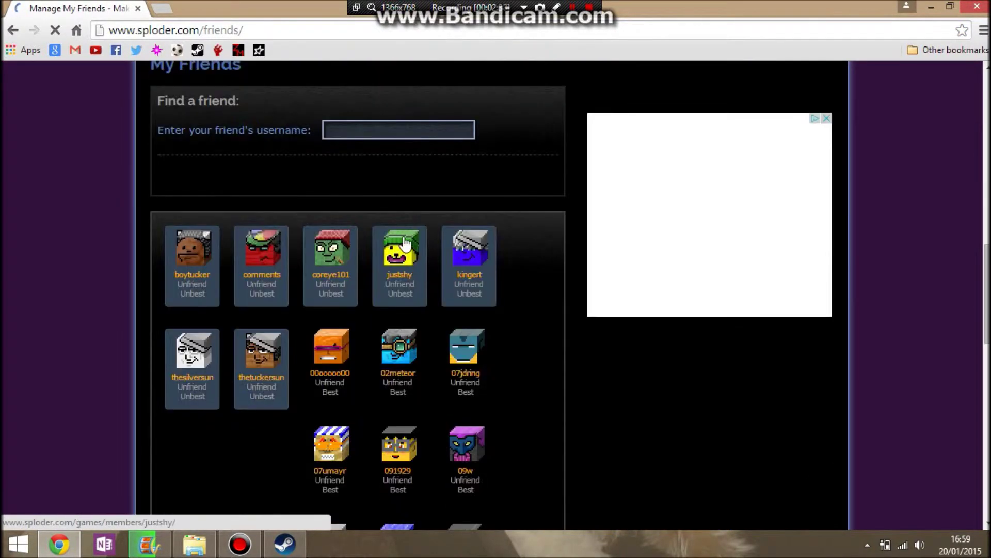
click(515, 467)
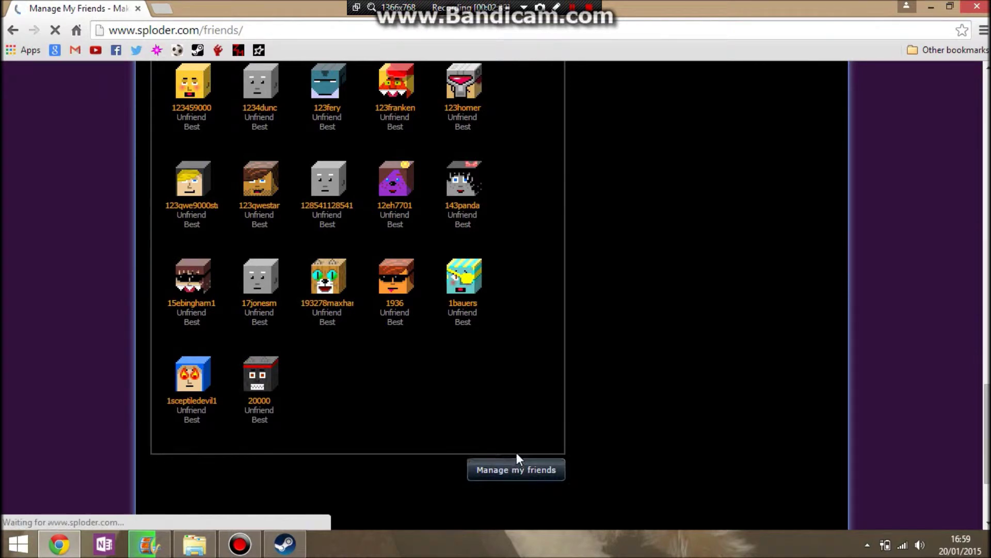
scroll(413, 393, down, 1)
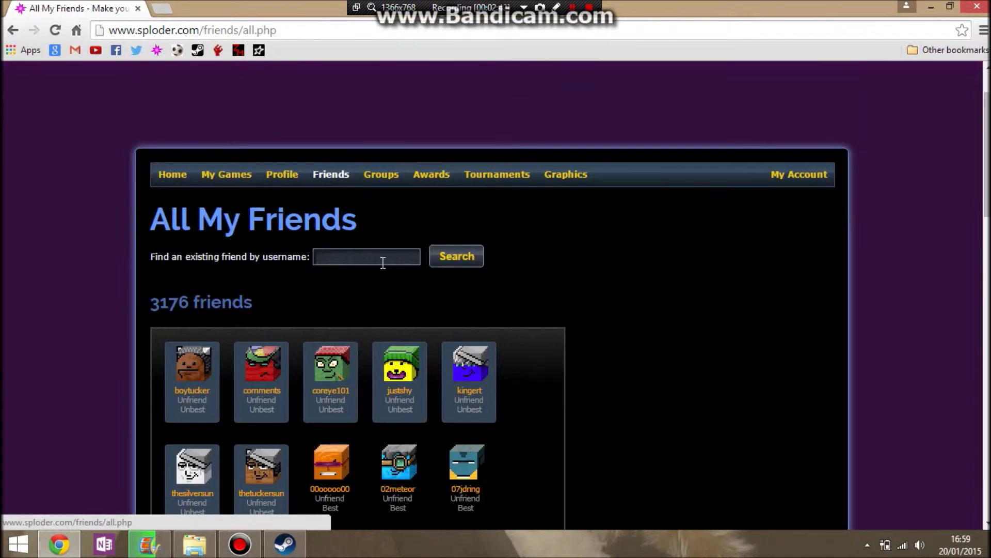
click(382, 254)
text(thebluesun)
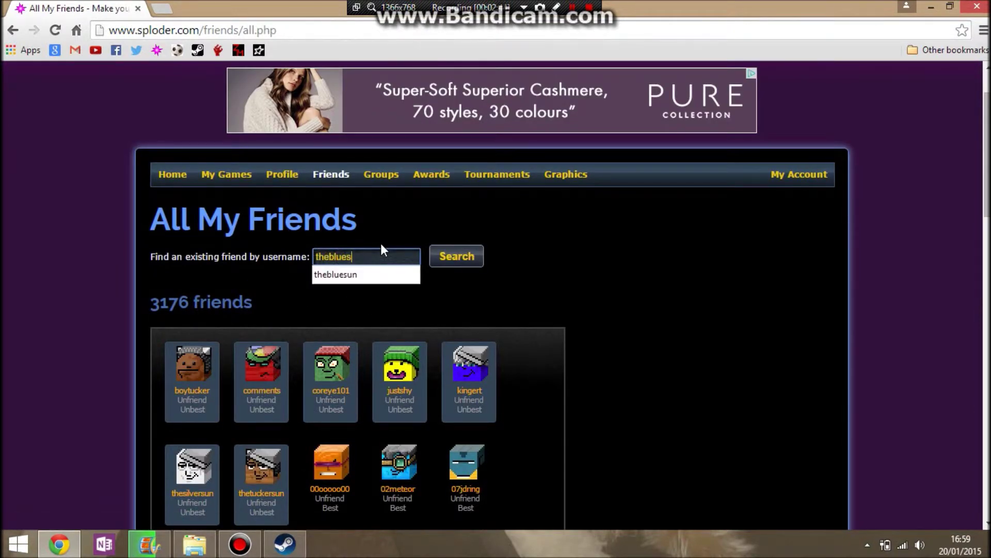
click(463, 256)
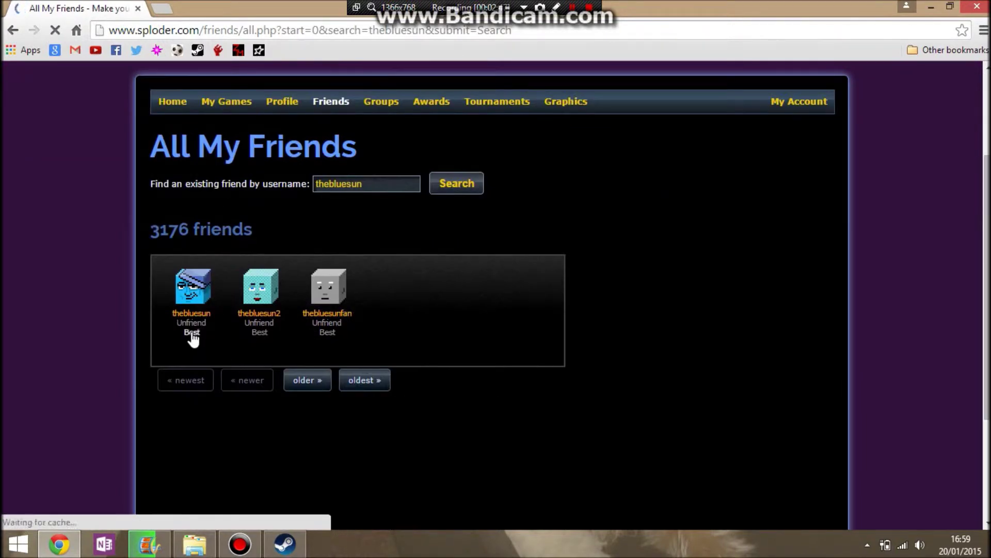
click(192, 332)
scroll(444, 119, up, 2)
click(178, 248)
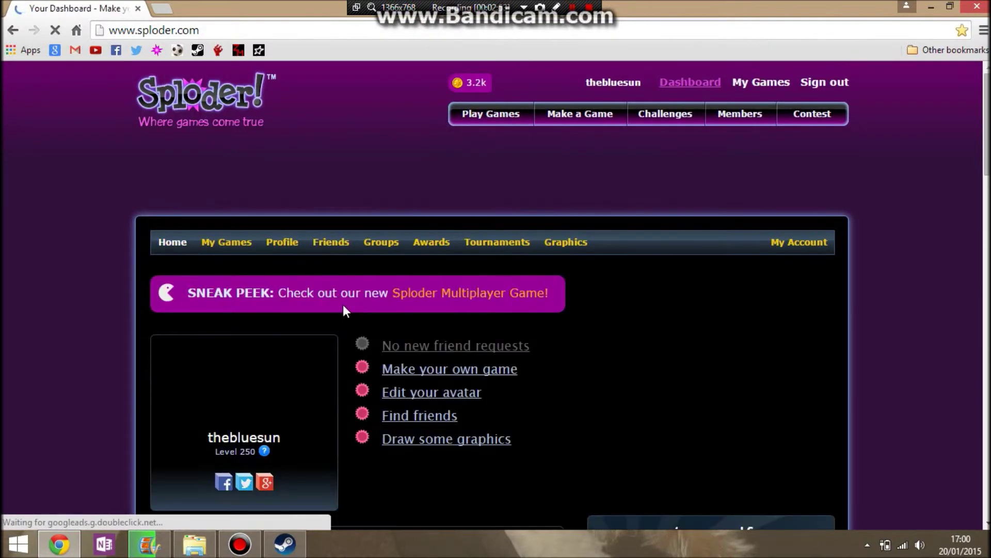
Step: Open your own member profile and scroll through its Friends grid showing 3175 friends
scroll(297, 385, down, 3)
click(265, 294)
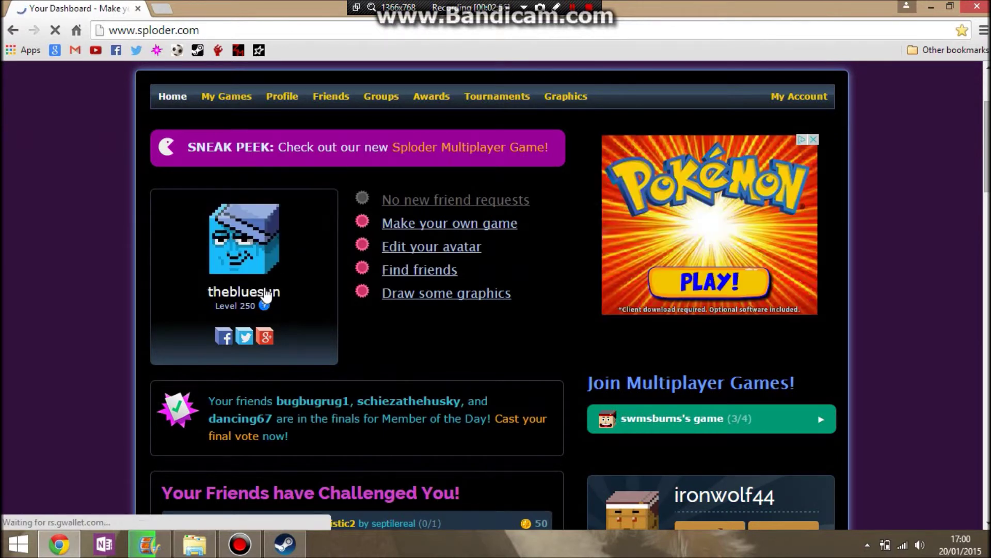
scroll(327, 236, down, 12)
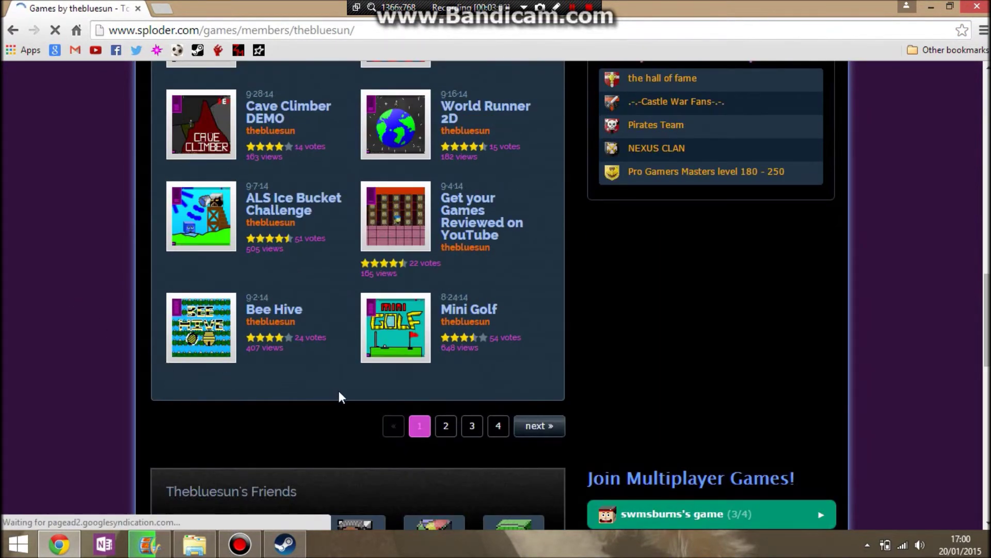
scroll(339, 393, down, 6)
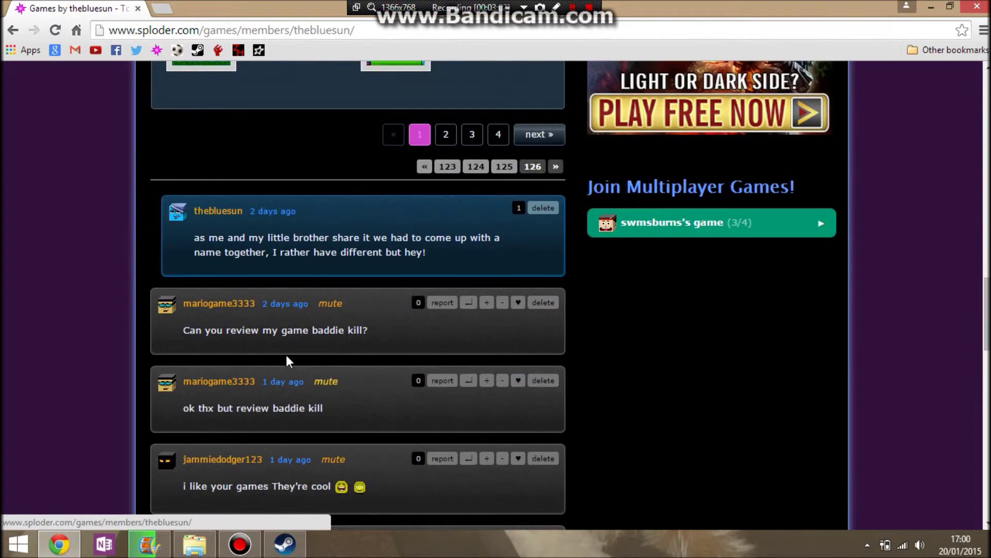
scroll(287, 357, down, 10)
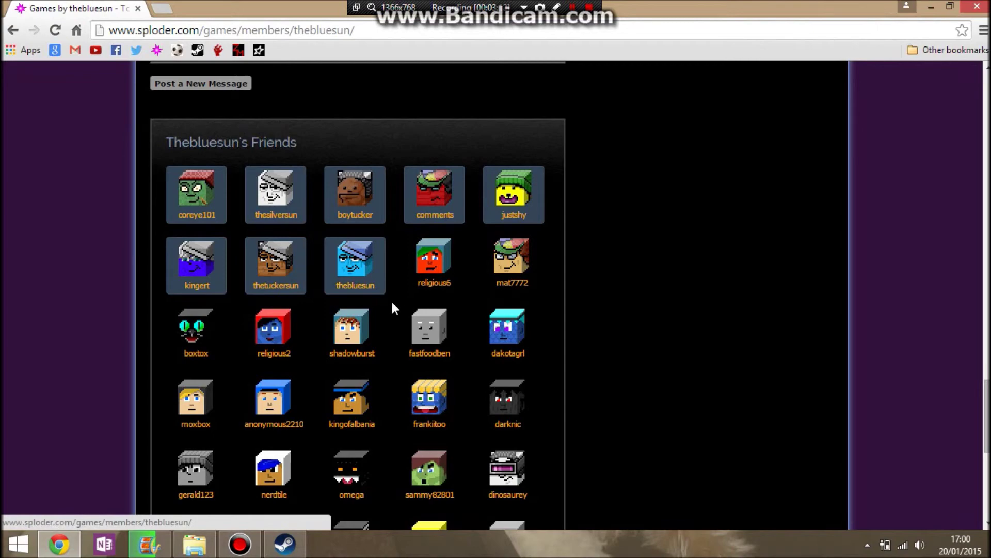
scroll(779, 237, up, 15)
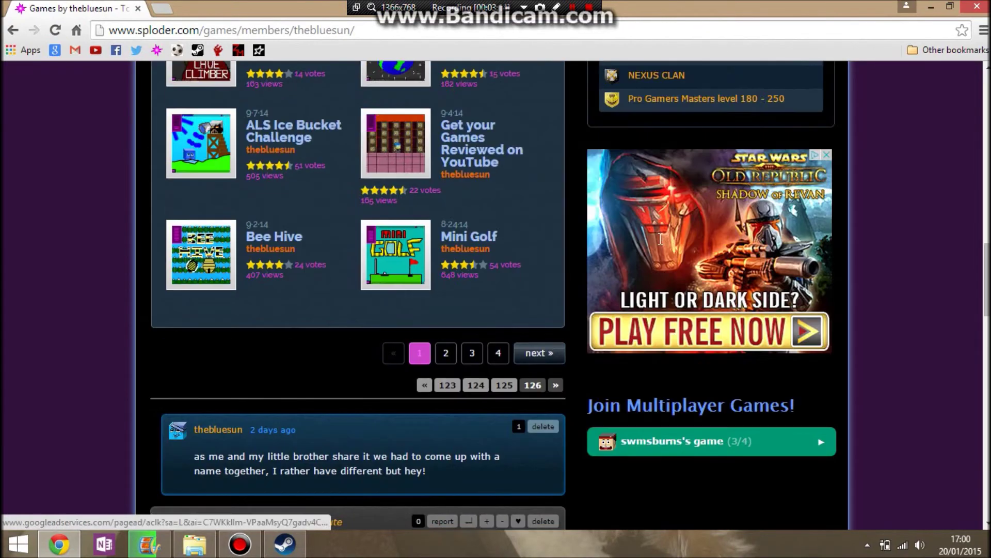
scroll(410, 213, up, 15)
scroll(207, 189, up, 2)
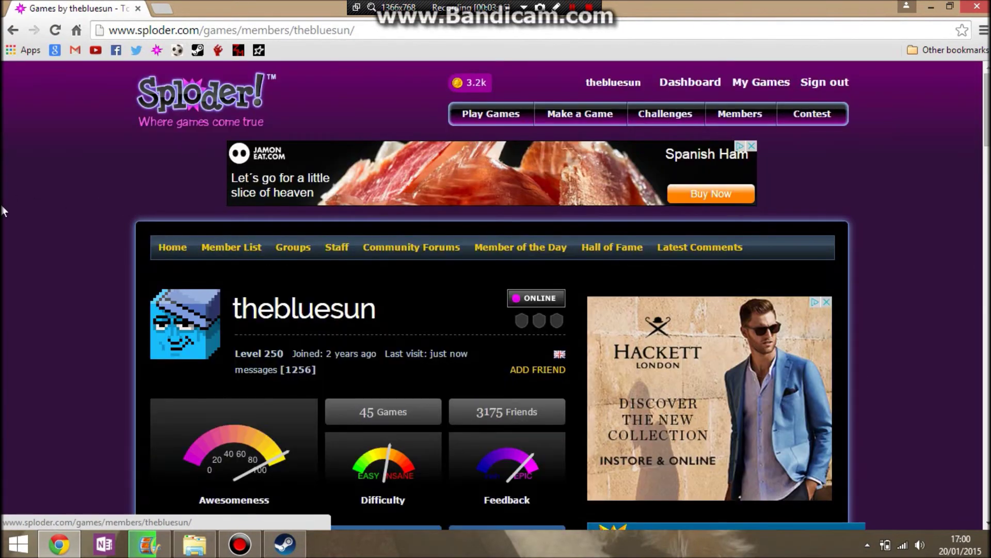